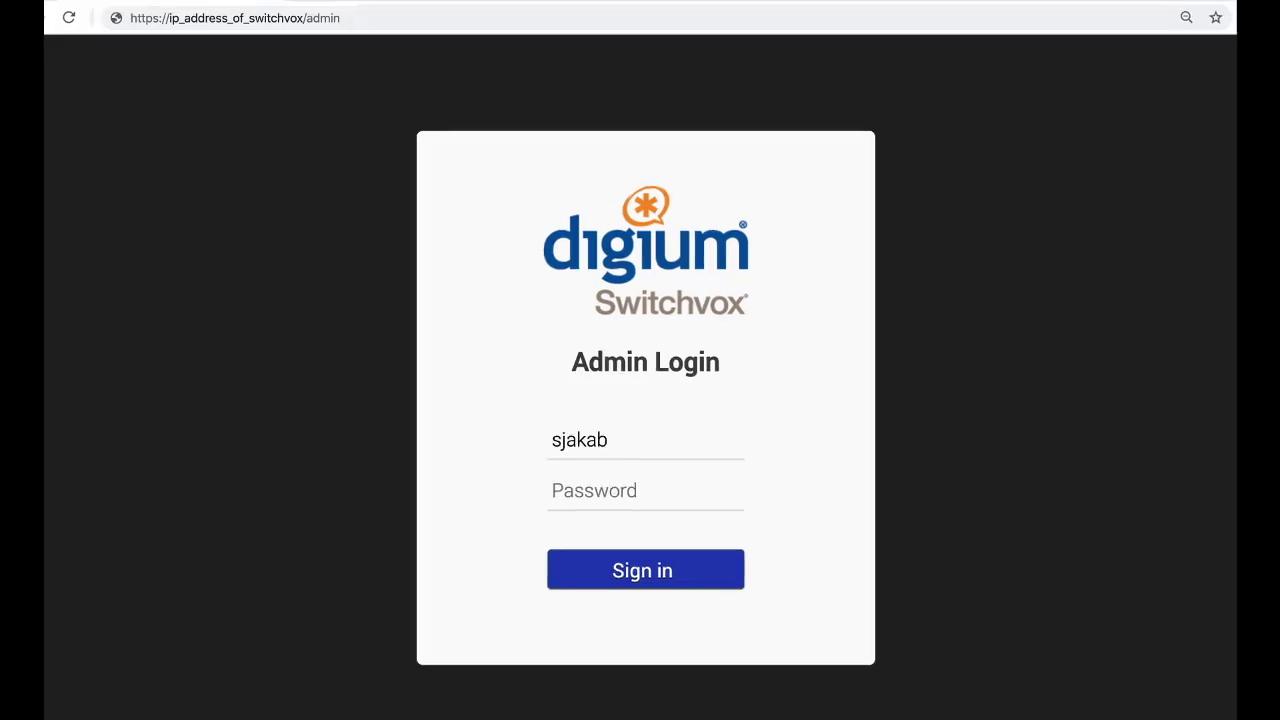
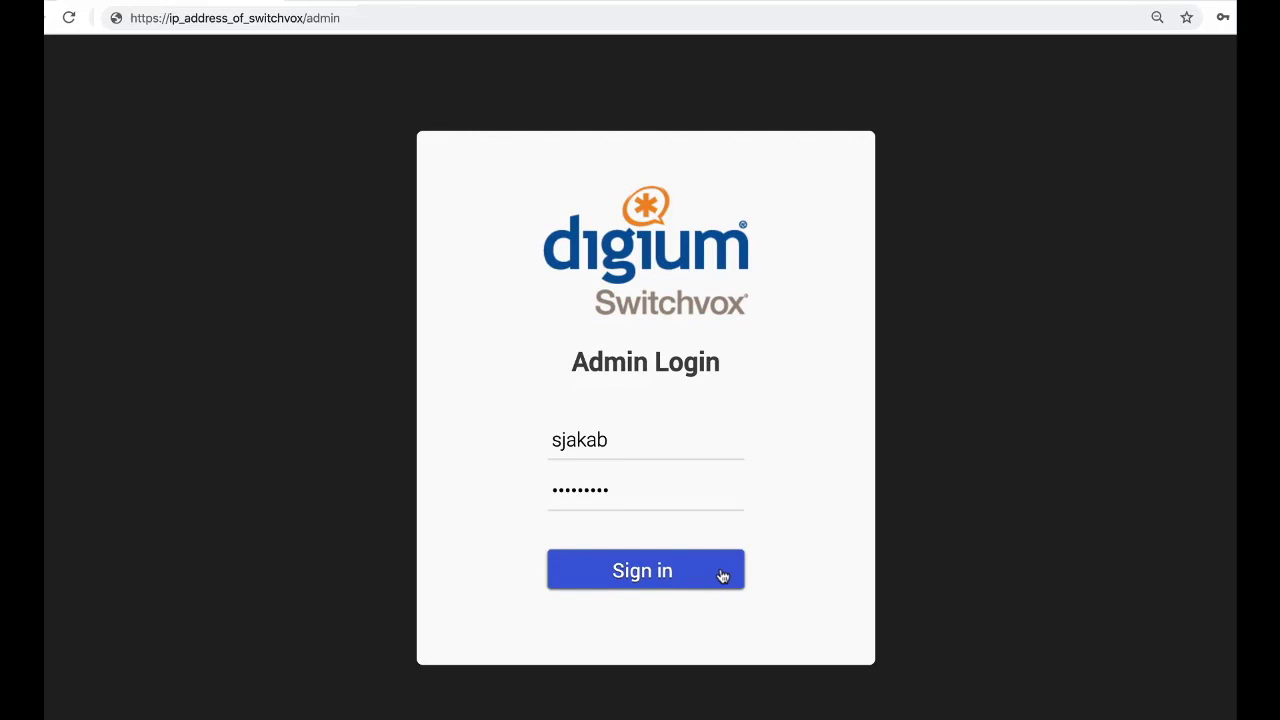
# Step: Enter the admin password and sign in to the Switchvox admin portal
pyautogui.click(723, 576)
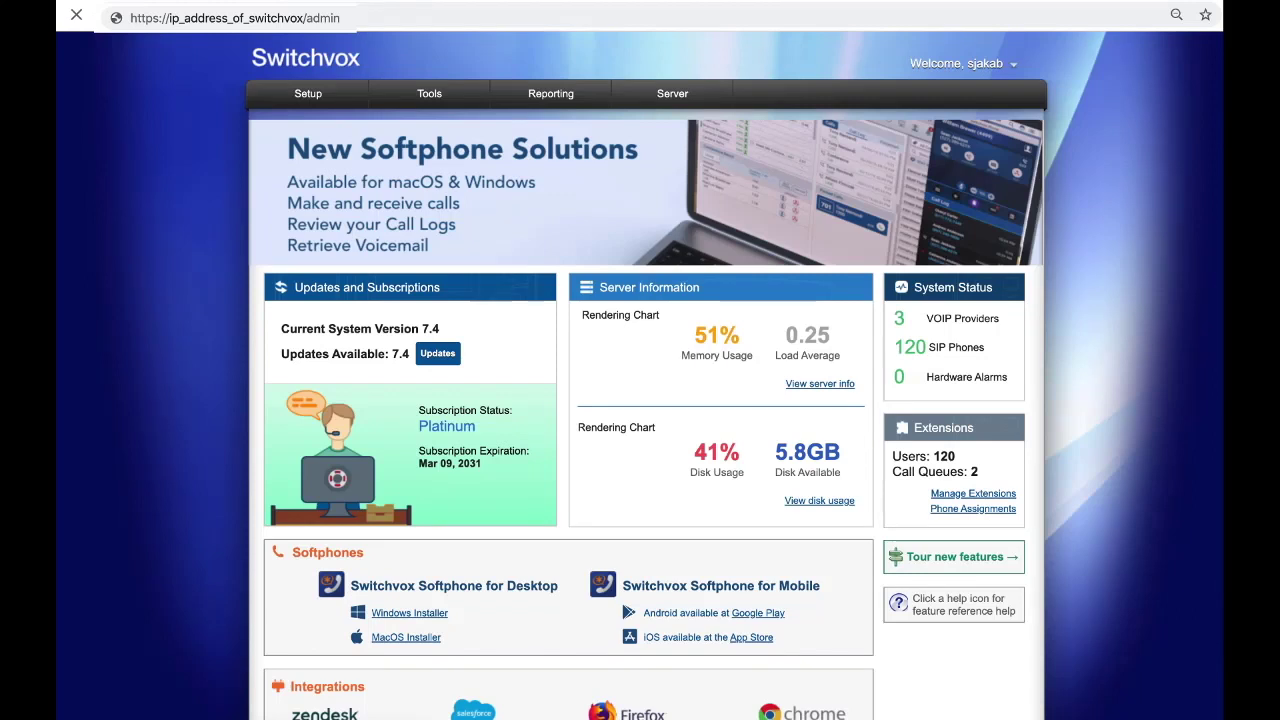
# Step: Search the Setup > Manage extension list for 1300 and open its phones page
pyautogui.moveTo(262, 108)
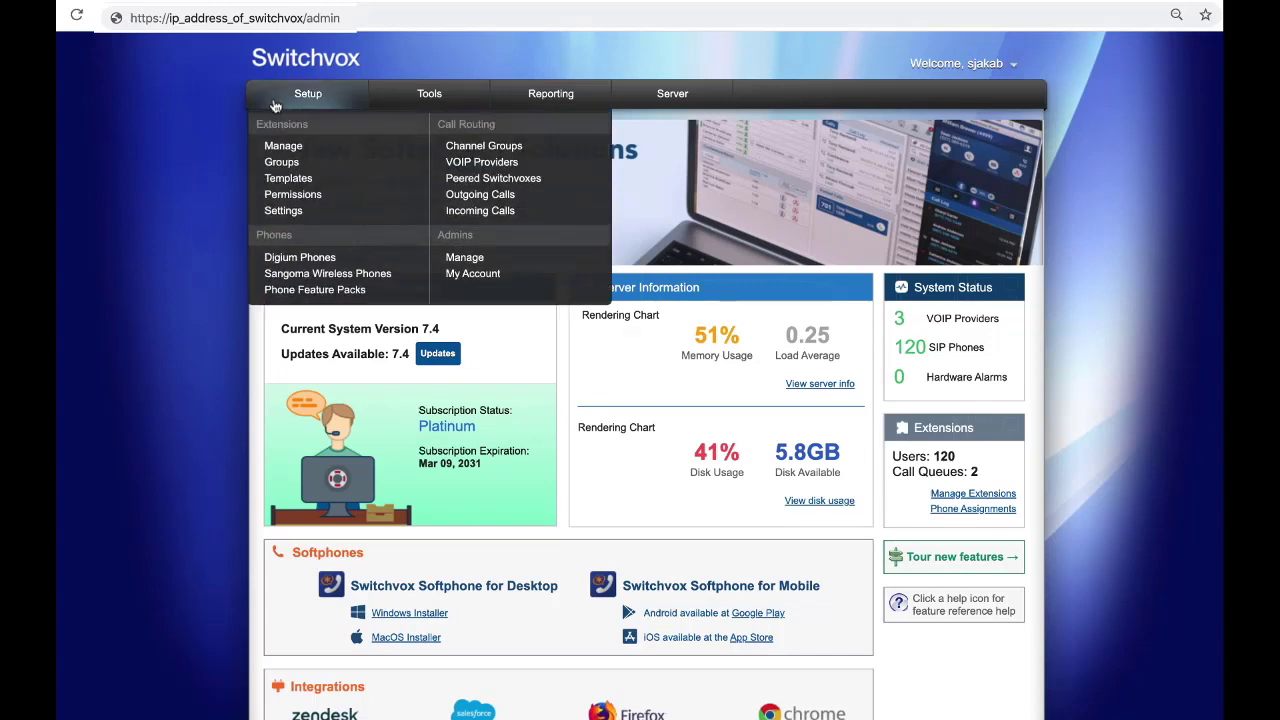
pyautogui.click(280, 150)
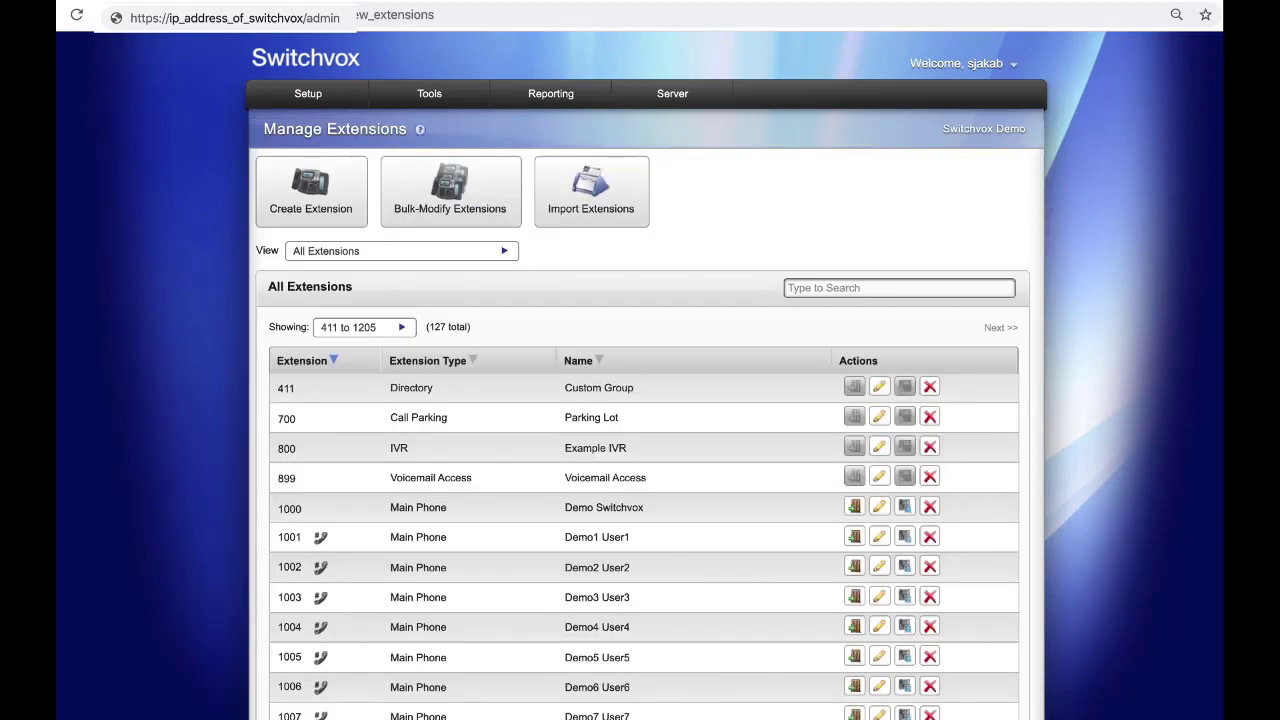
pyautogui.click(899, 287)
pyautogui.write('1300')
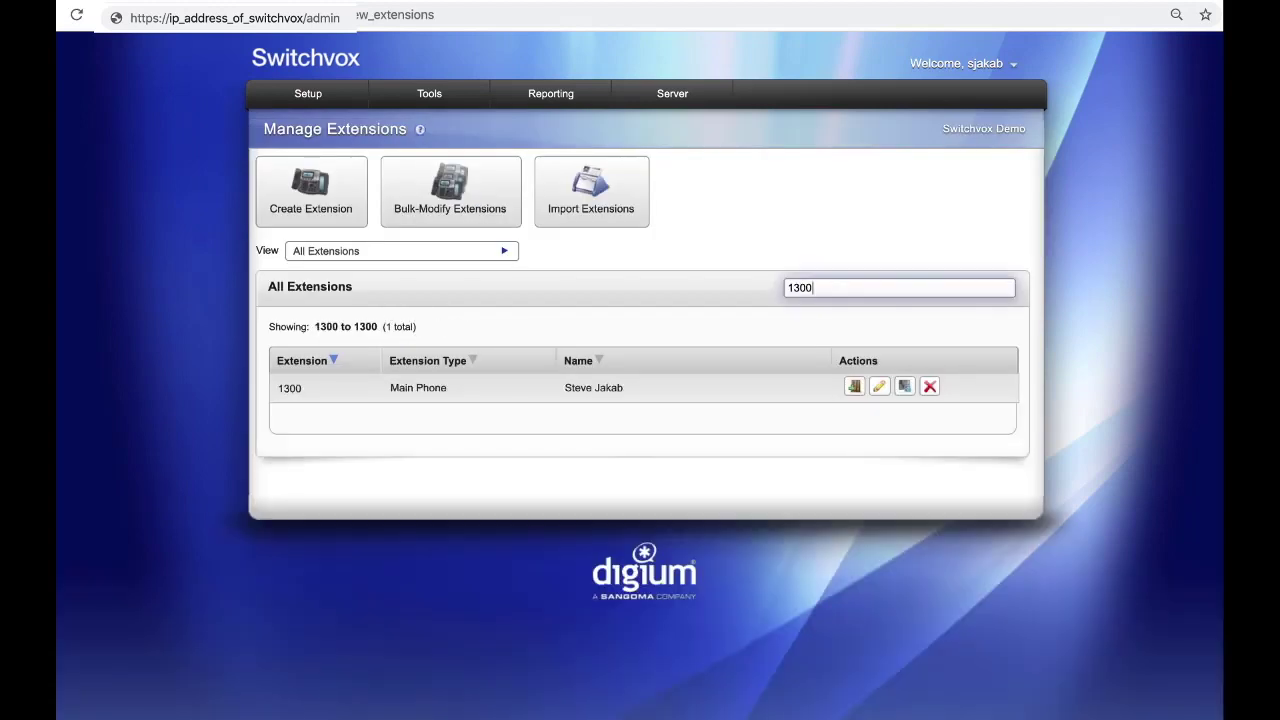
pyautogui.click(904, 387)
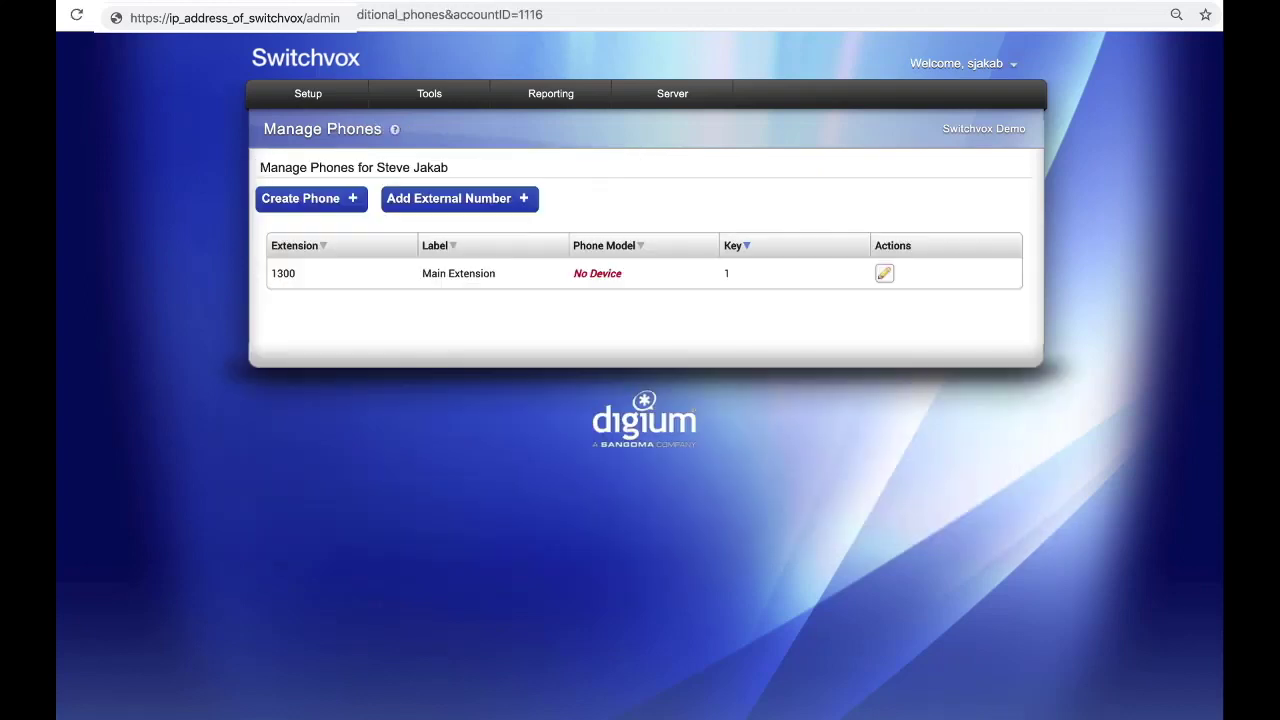
# Step: Create phone 1301 as a Switchvox Desktop Softphone labelled 'Desktop Softphone', Acknowledge Rapid Transfer YES
pyautogui.click(266, 199)
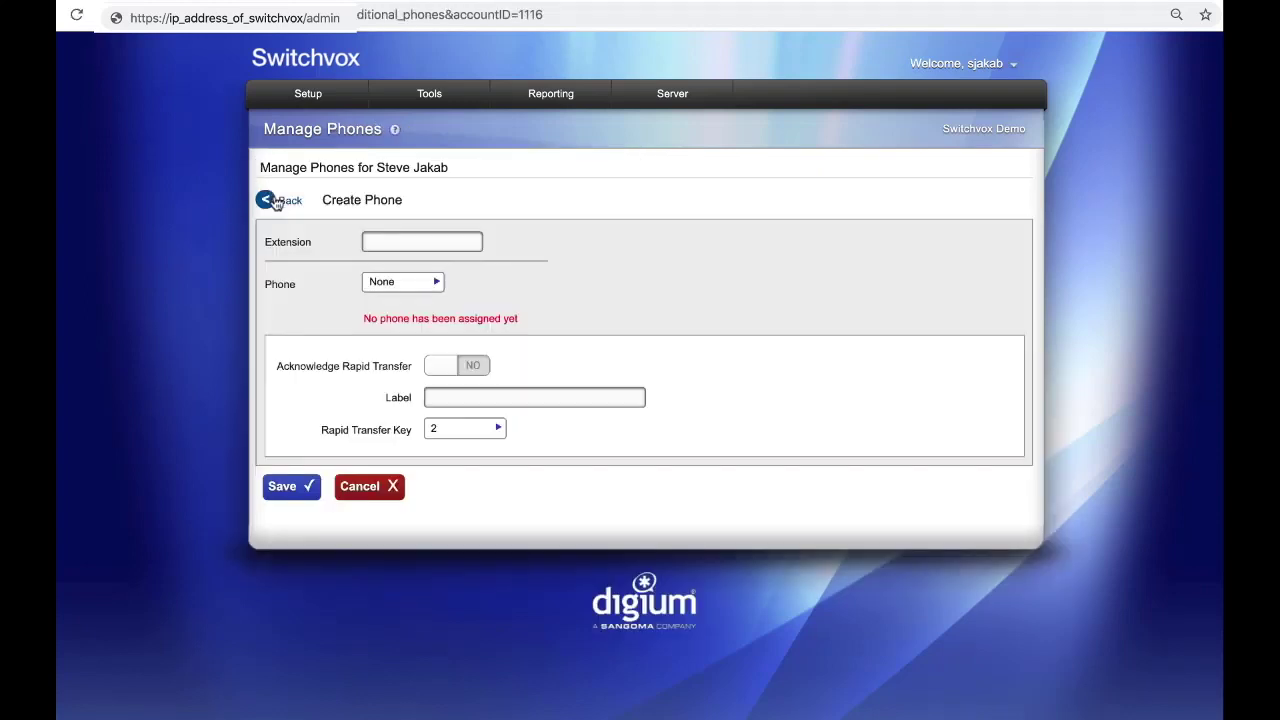
pyautogui.write('1301')
pyautogui.click(402, 281)
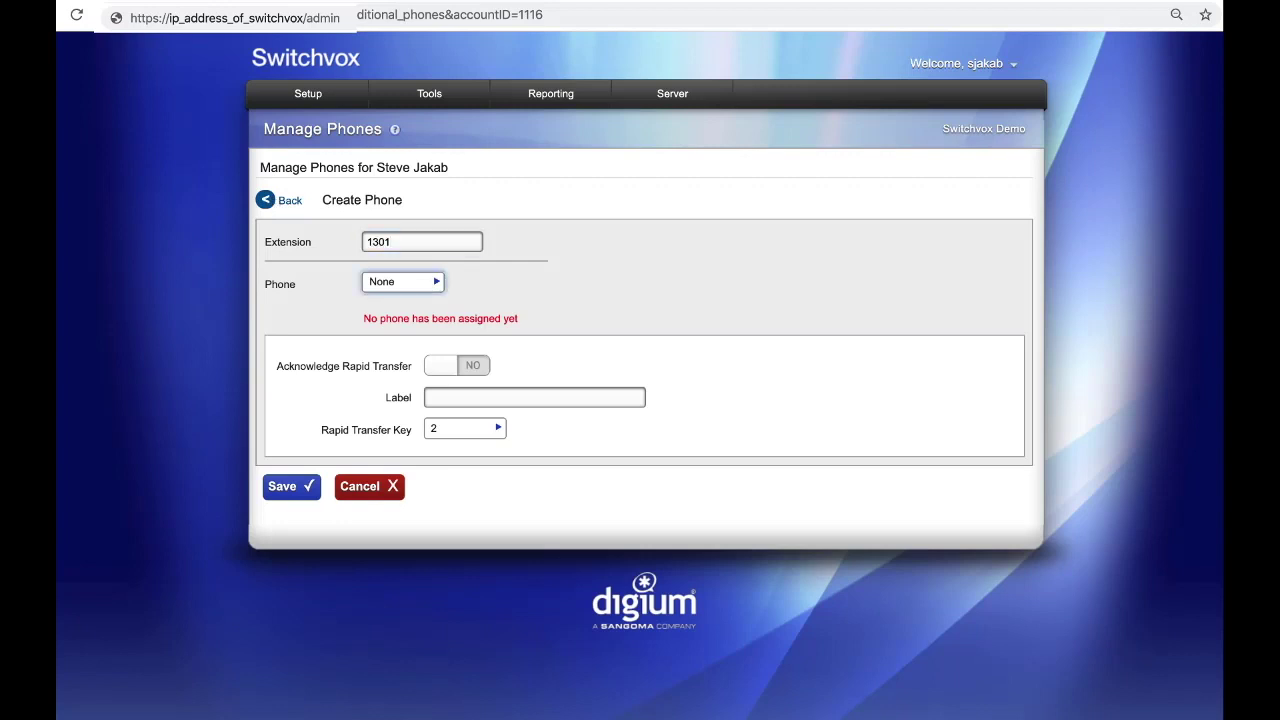
pyautogui.click(437, 282)
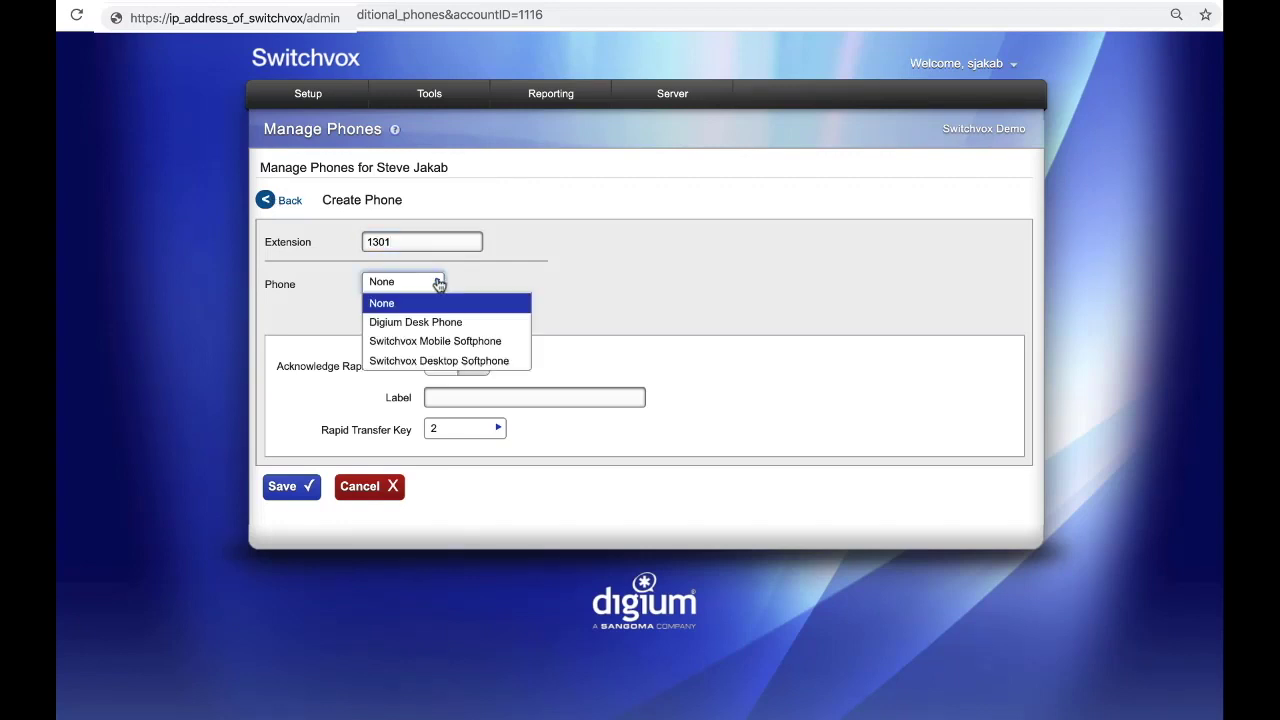
pyautogui.click(435, 360)
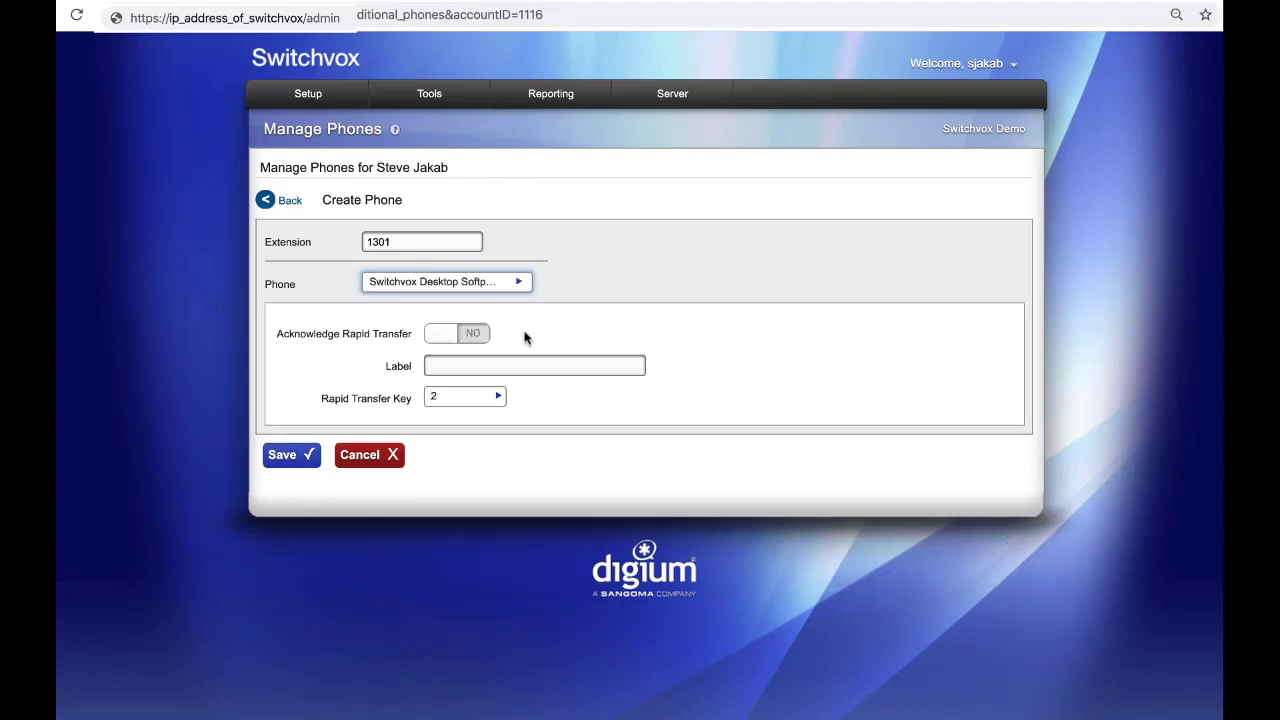
pyautogui.click(482, 337)
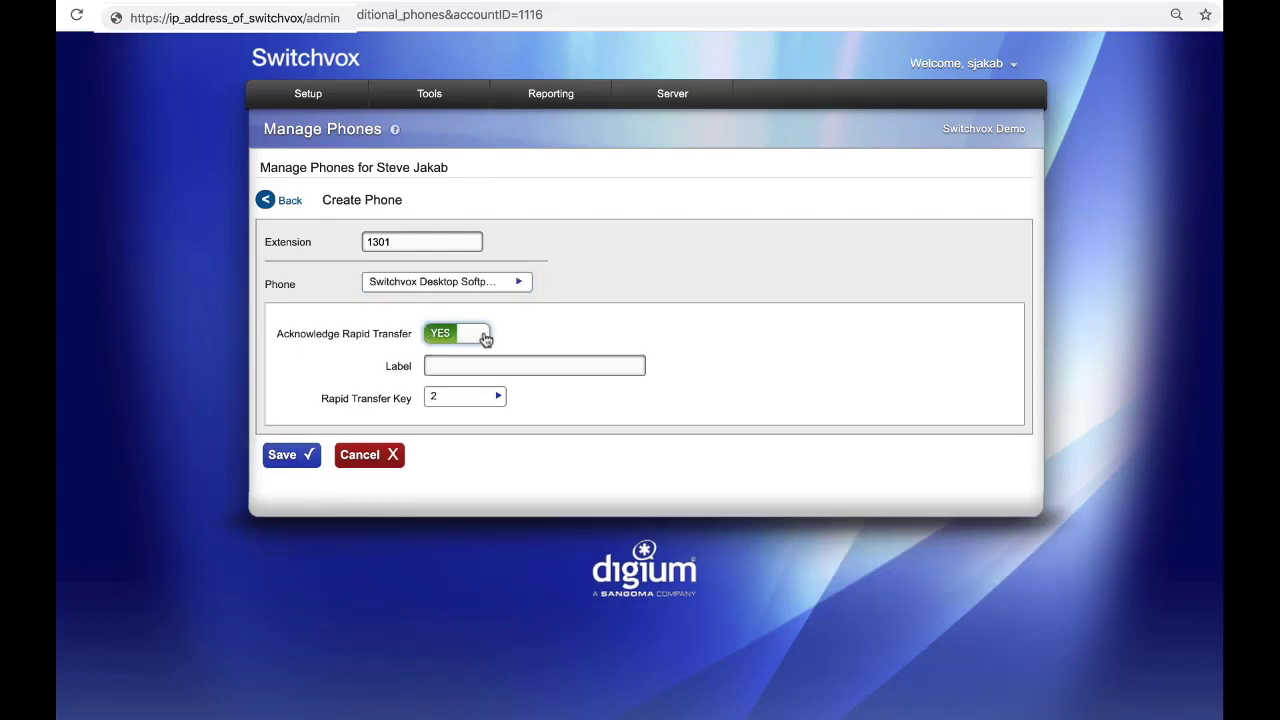
pyautogui.click(486, 365)
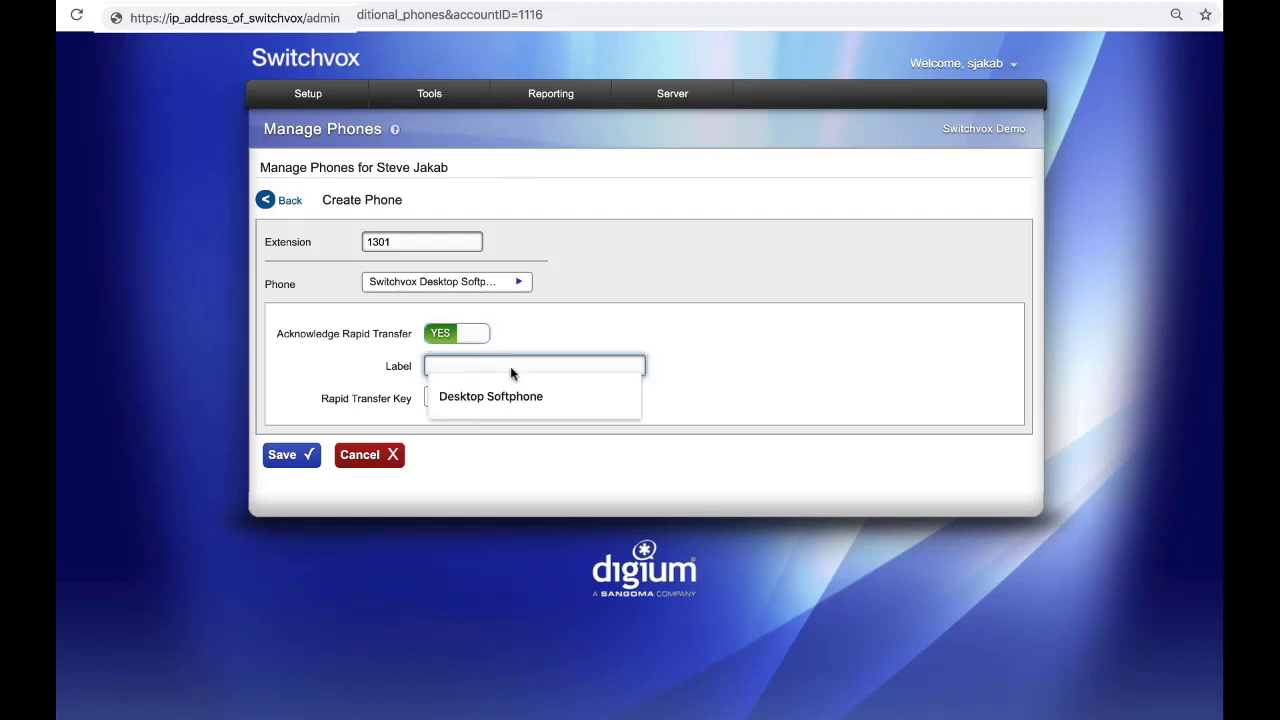
pyautogui.click(517, 398)
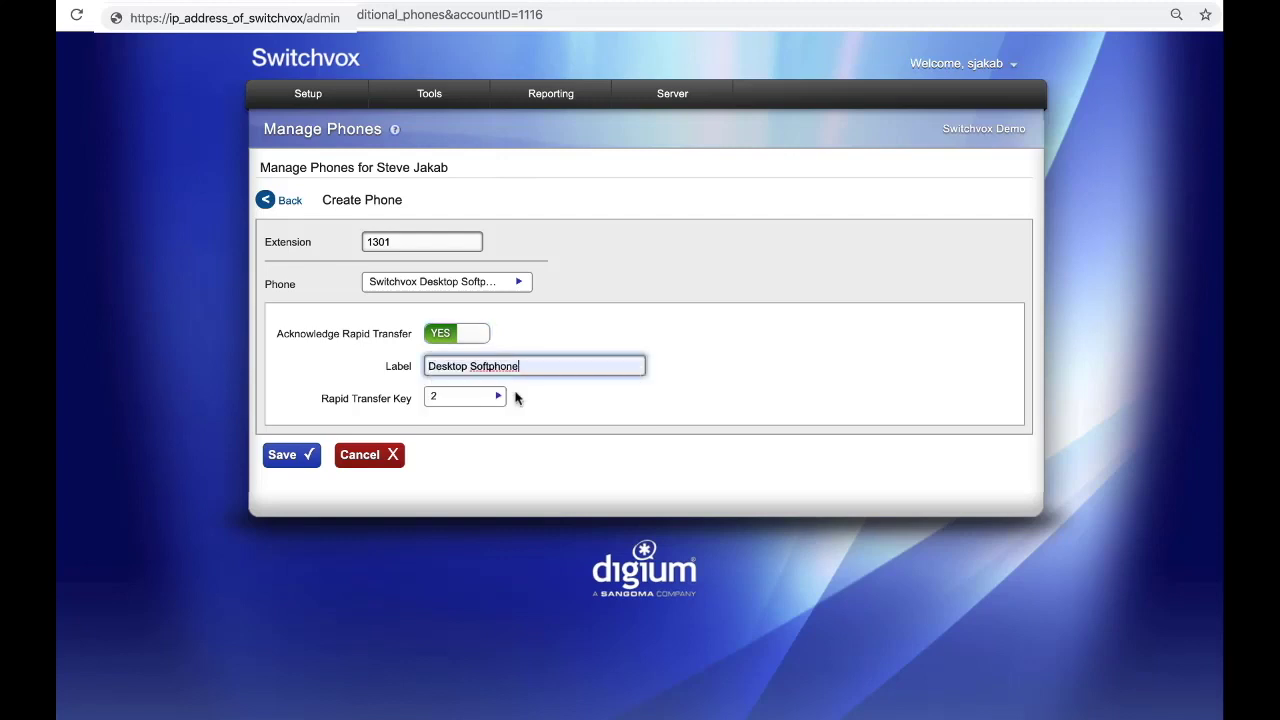
pyautogui.click(288, 455)
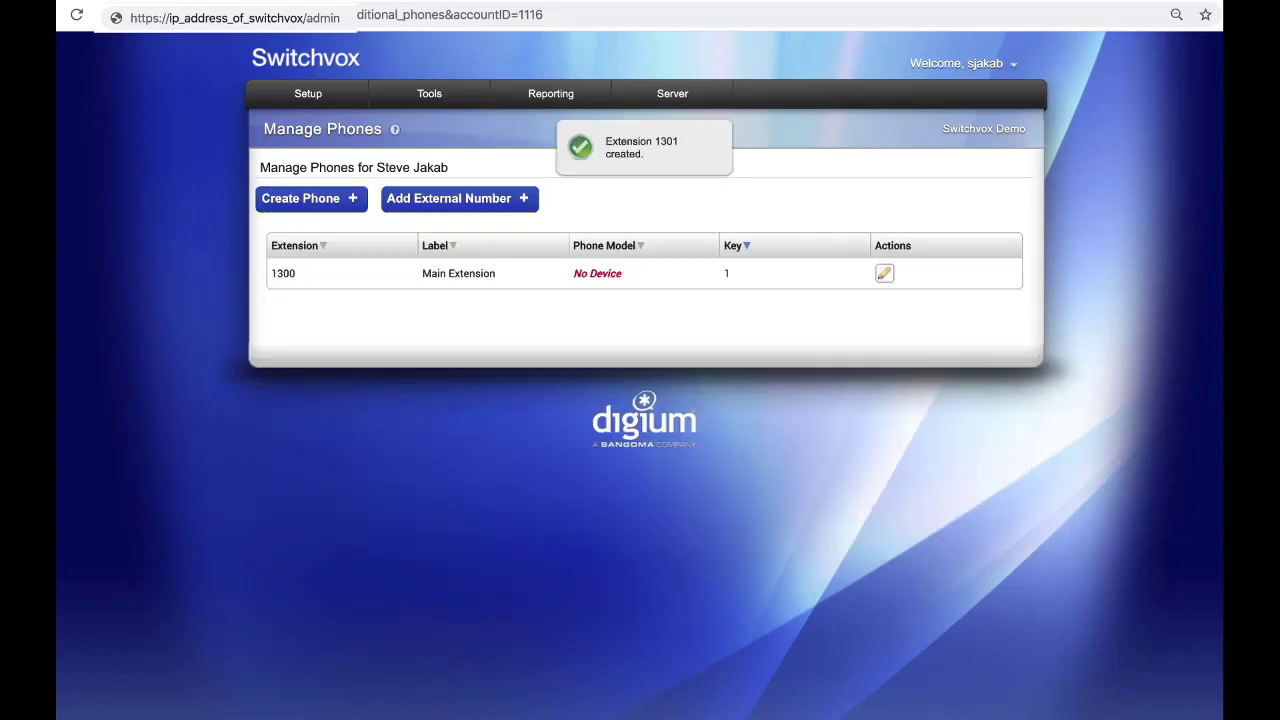
# Step: Search Setup > Manage for 1300 again and recheck its assigned phones
pyautogui.moveTo(300, 95)
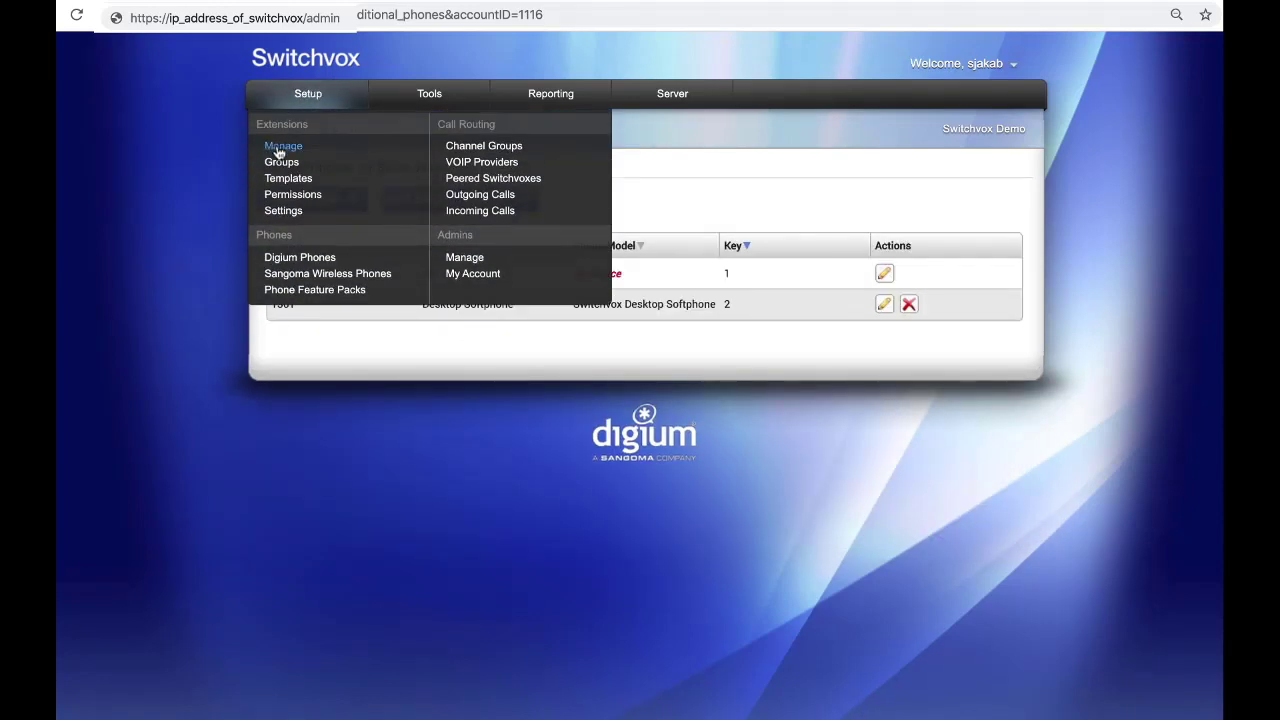
pyautogui.click(280, 147)
pyautogui.write('1300')
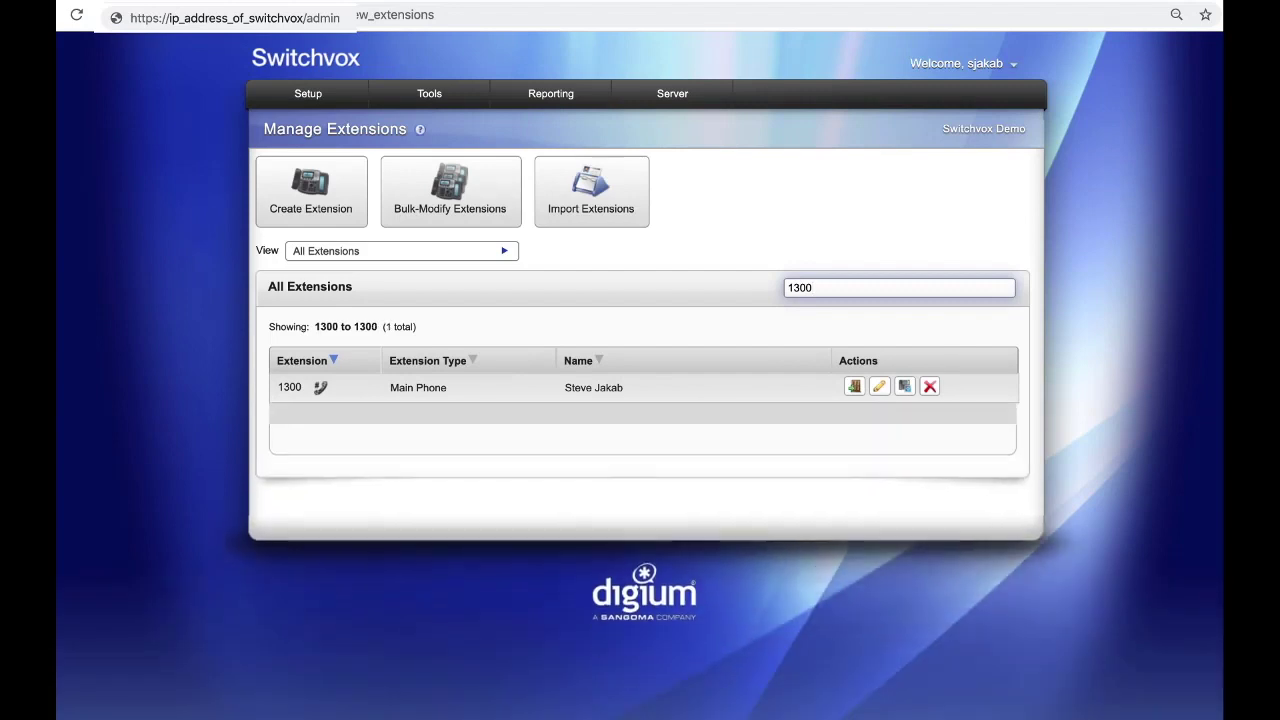
pyautogui.click(904, 387)
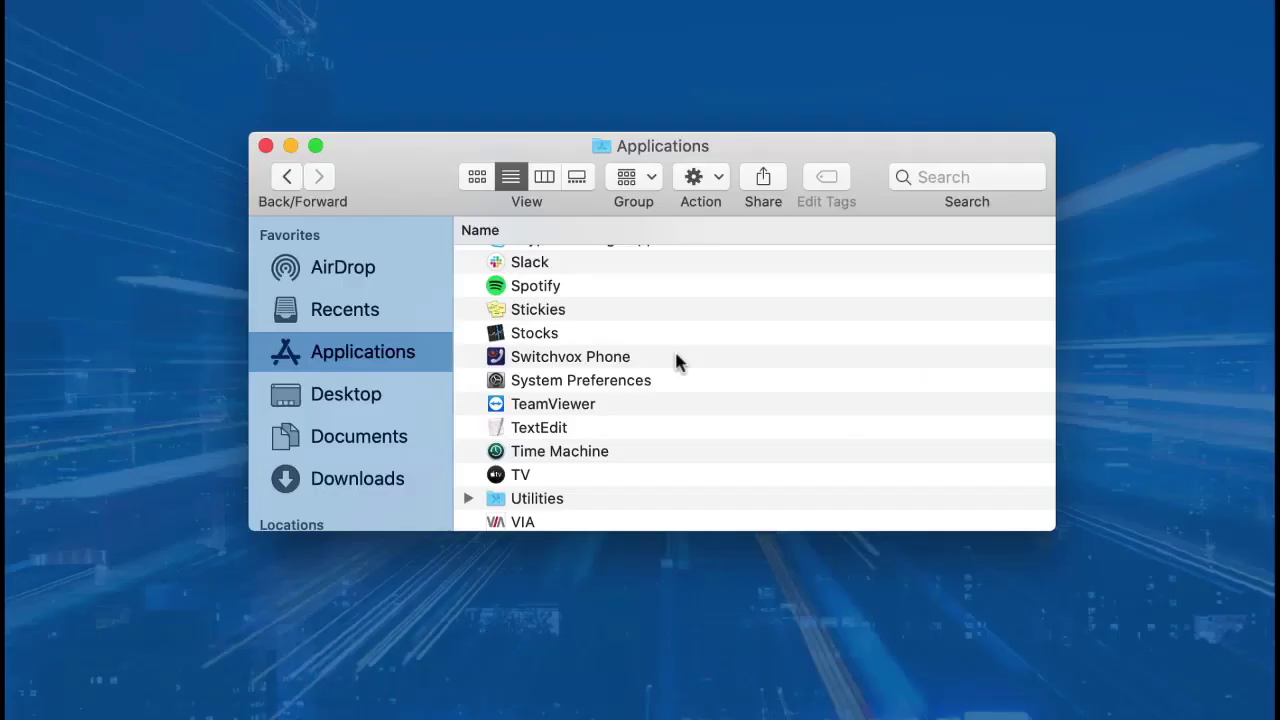
# Step: Select Switchvox Phone in the Finder Applications folder to launch it
pyautogui.click(676, 360)
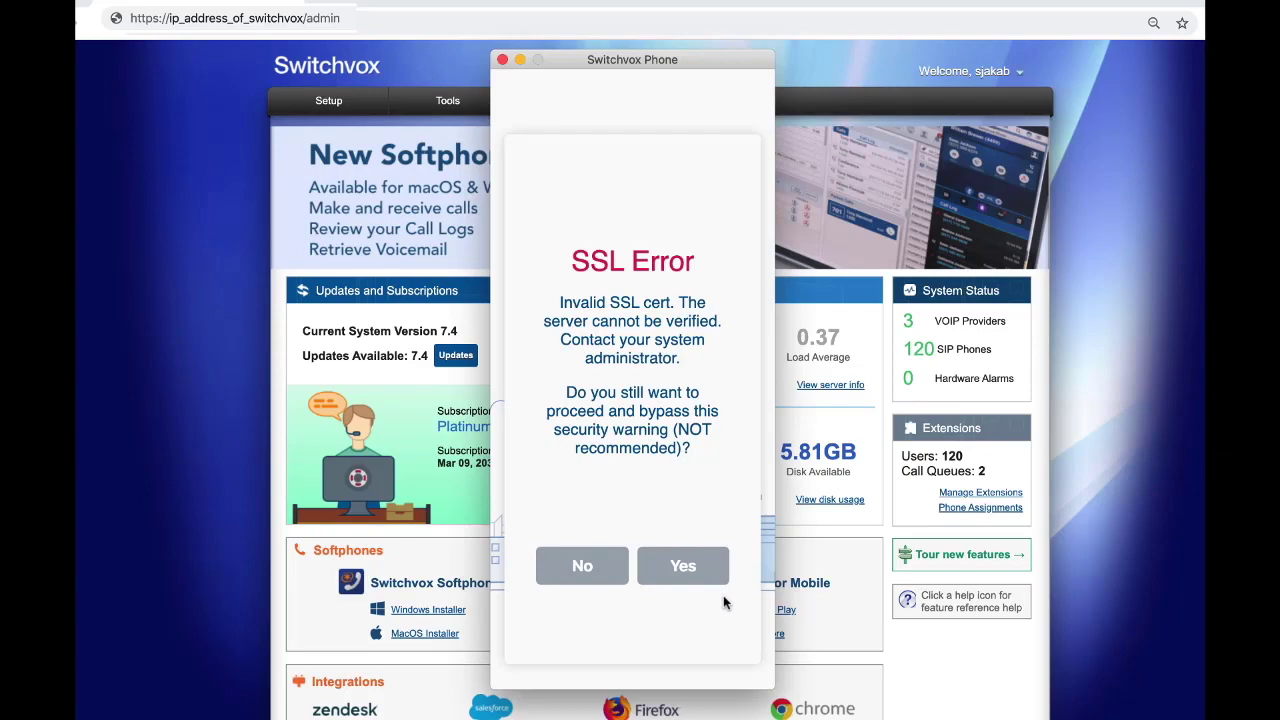
# Step: Bypass the SSL certificate warning and connect the softphone to hostname 10.24.10.244
pyautogui.click(713, 571)
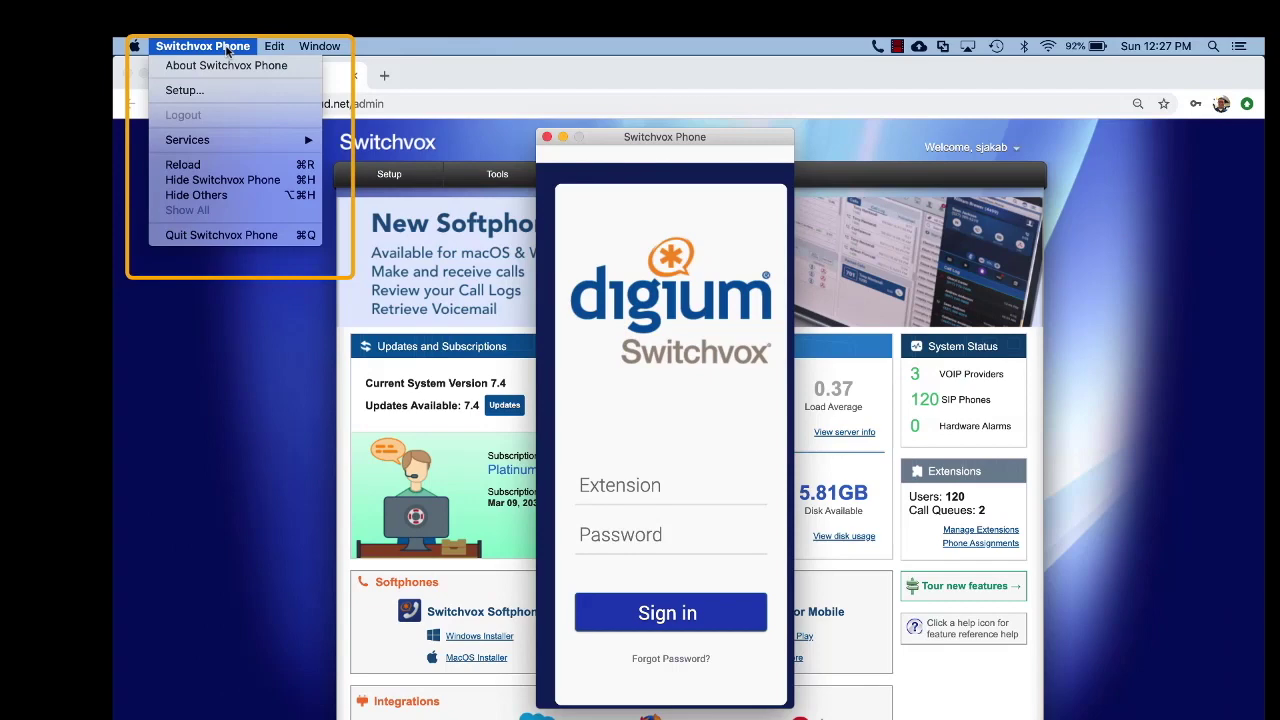
pyautogui.click(195, 91)
pyautogui.write('10.24.10.')
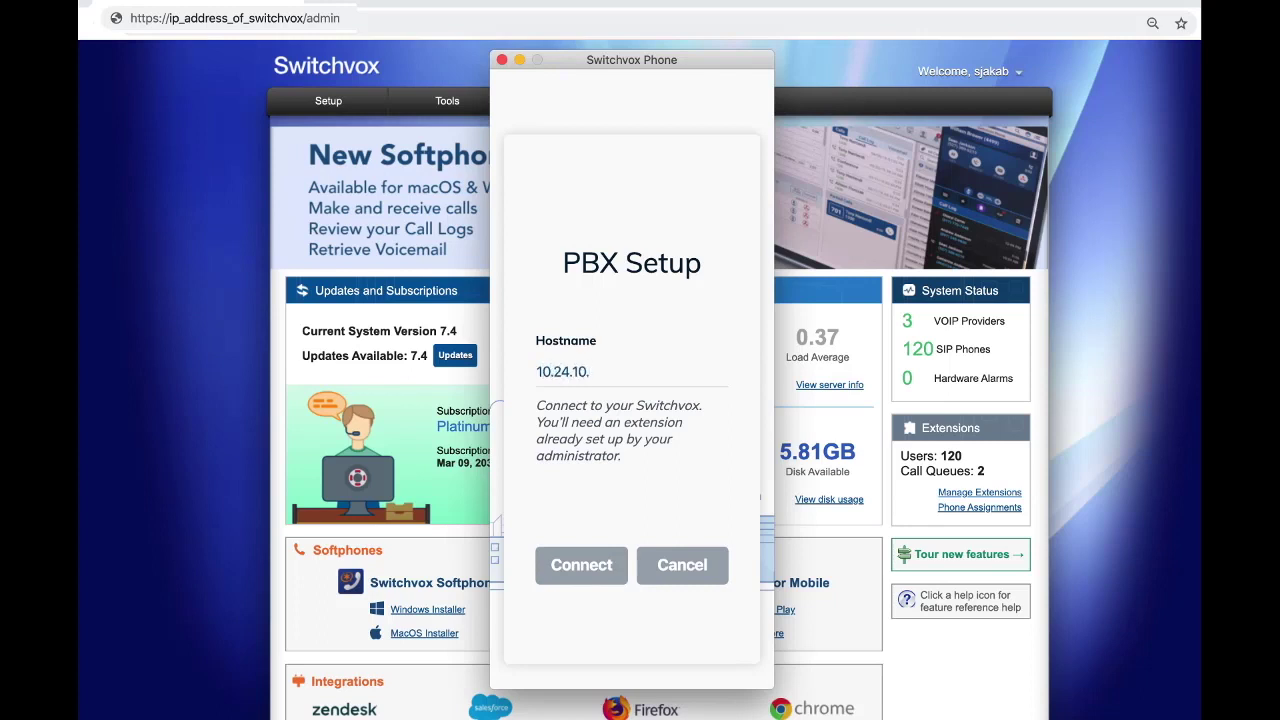
pyautogui.write('244')
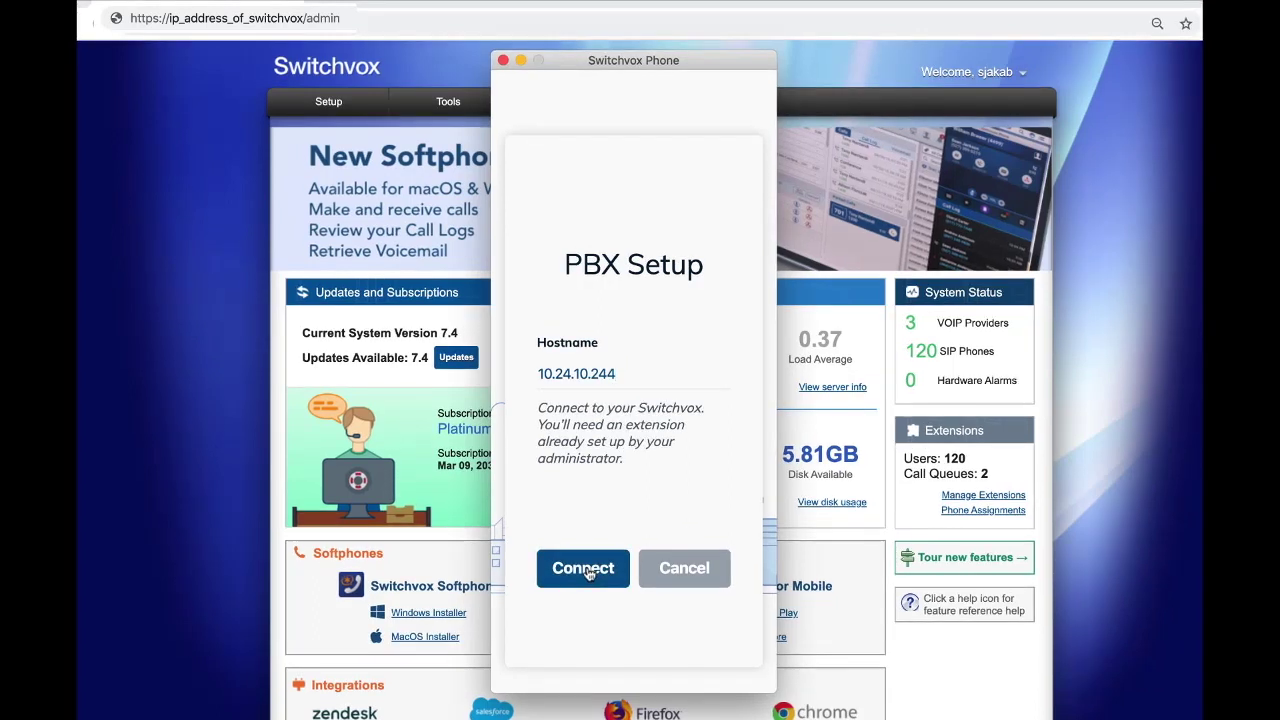
pyautogui.click(585, 570)
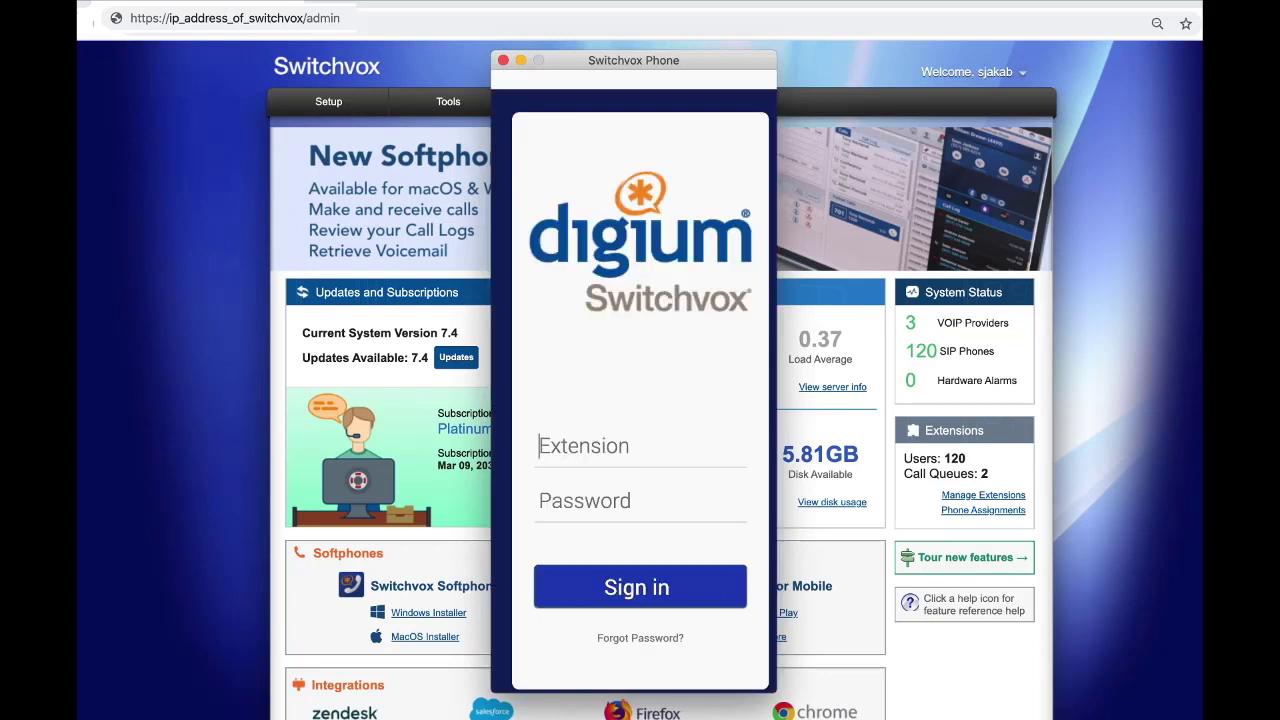
# Step: Sign in to the softphone as extension 1300 with its password
pyautogui.write('1300')
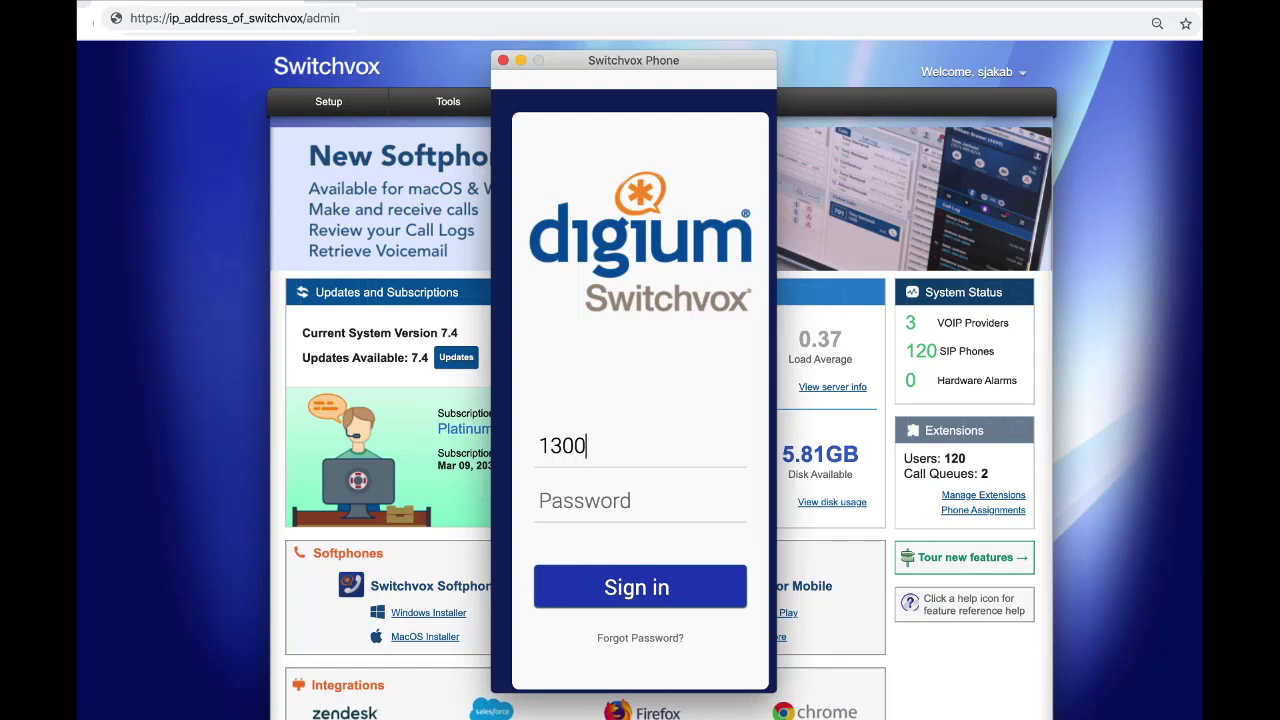
pyautogui.press('Tab')
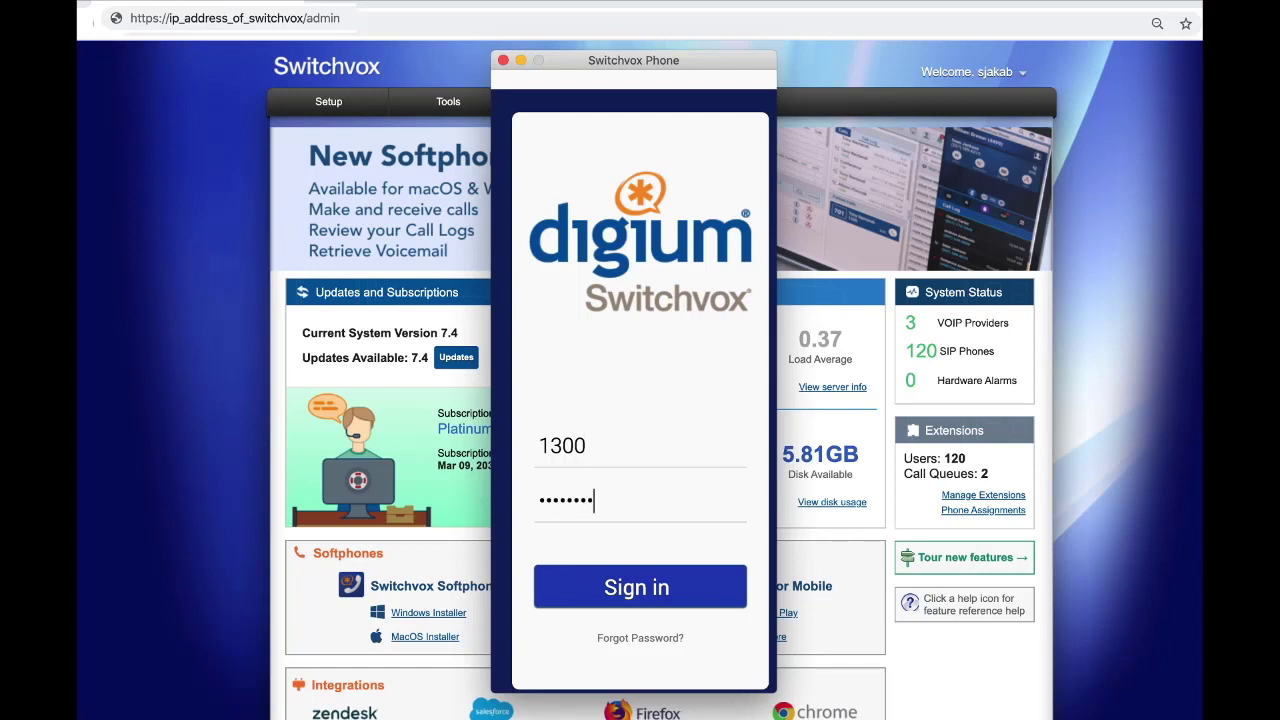
pyautogui.click(723, 594)
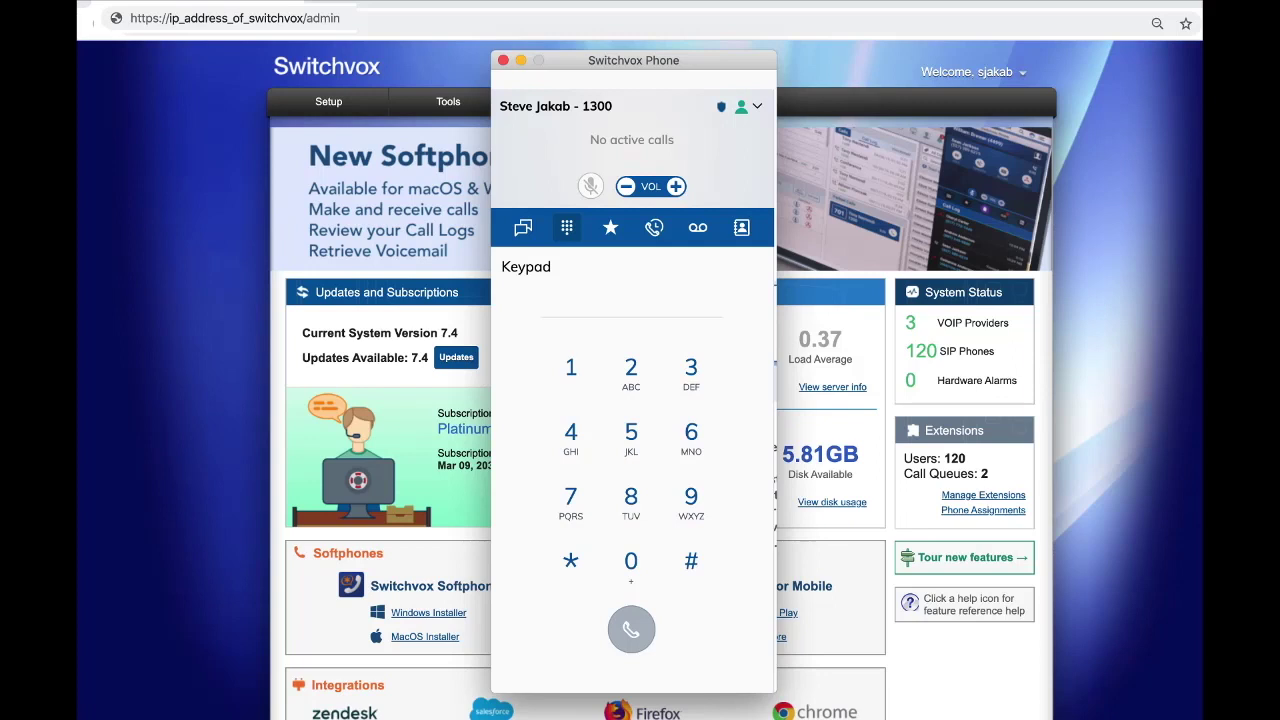
# Step: Dial 800 on the keypad and start the outgoing call
pyautogui.write('800')
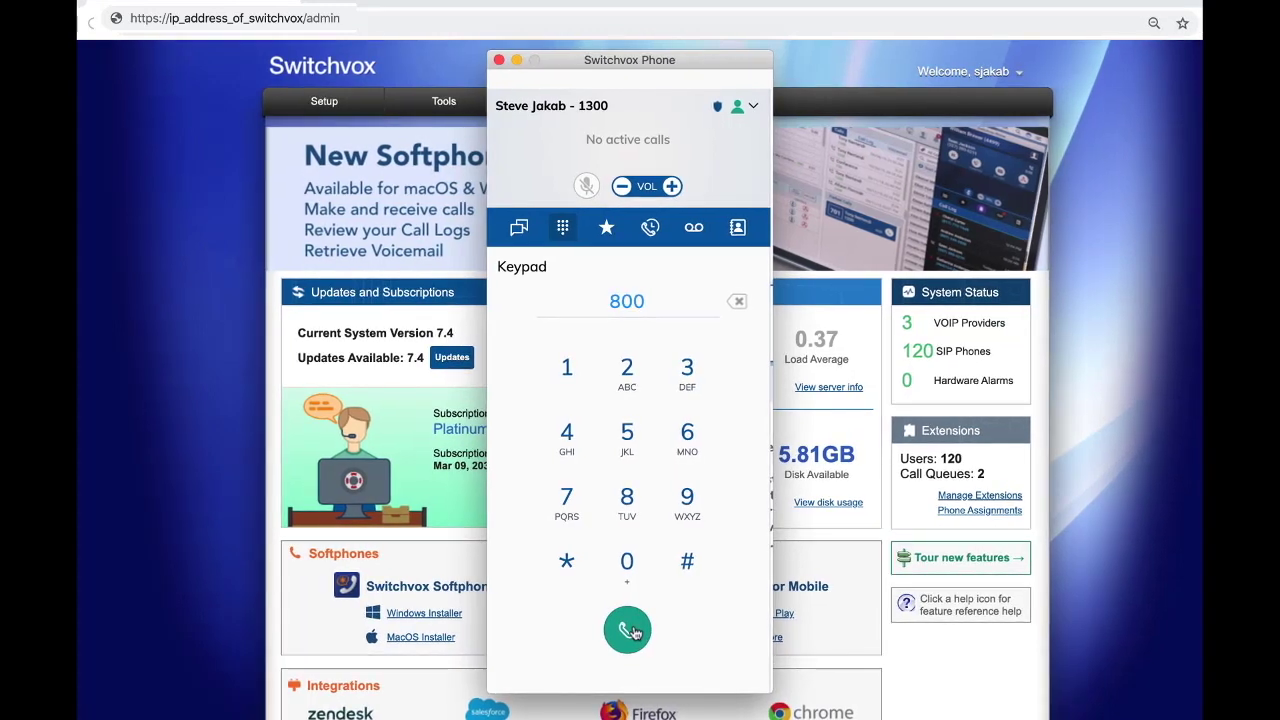
pyautogui.click(629, 630)
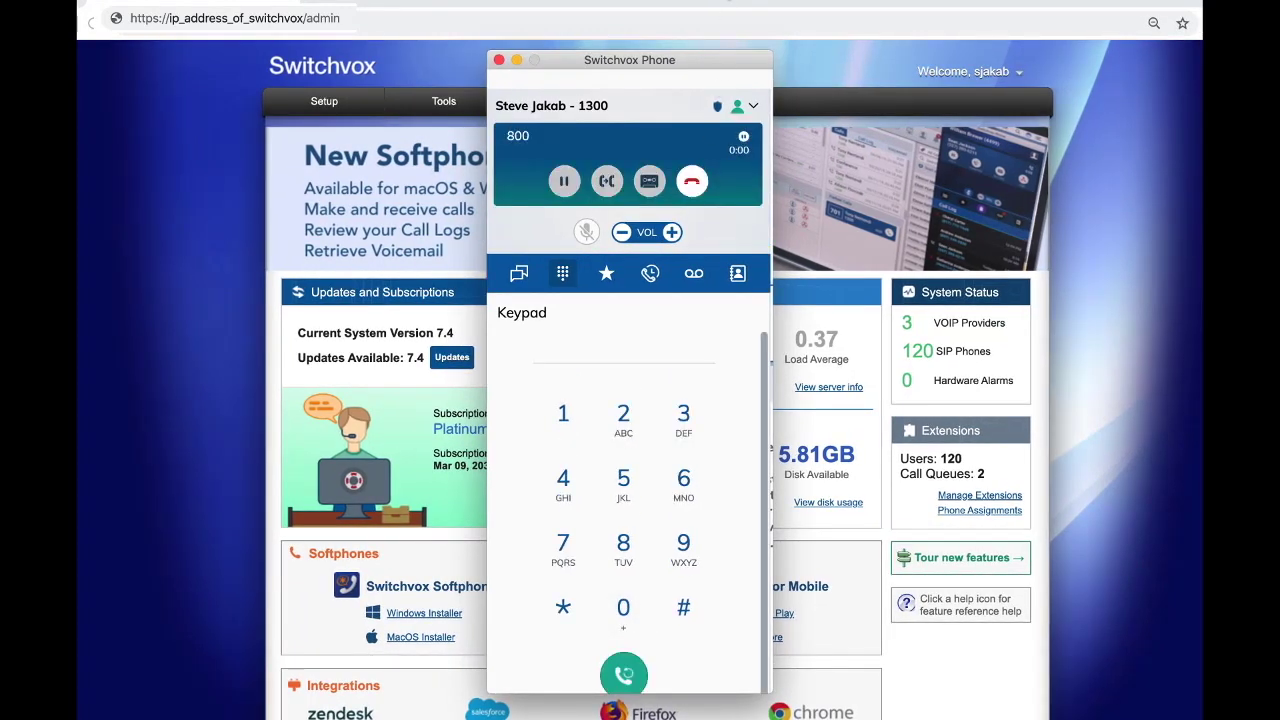